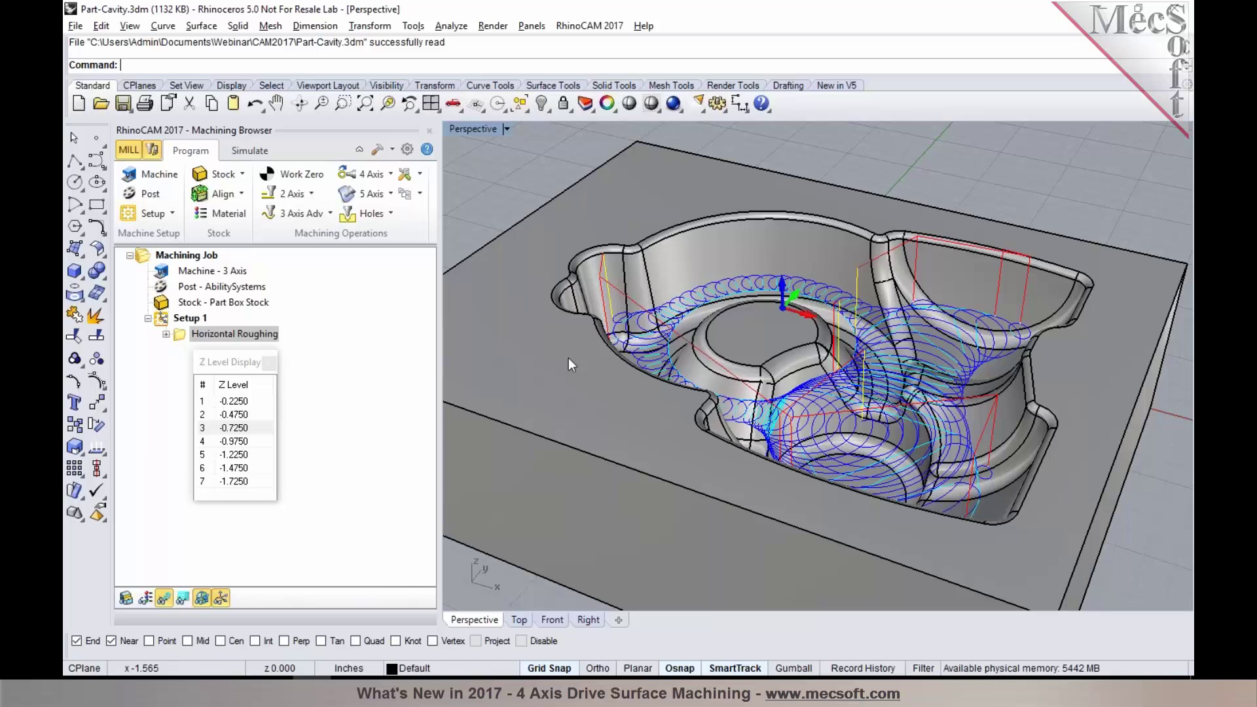
- Display every level of the Horizontal Roughing toolpath and zoom out
click(268, 364)
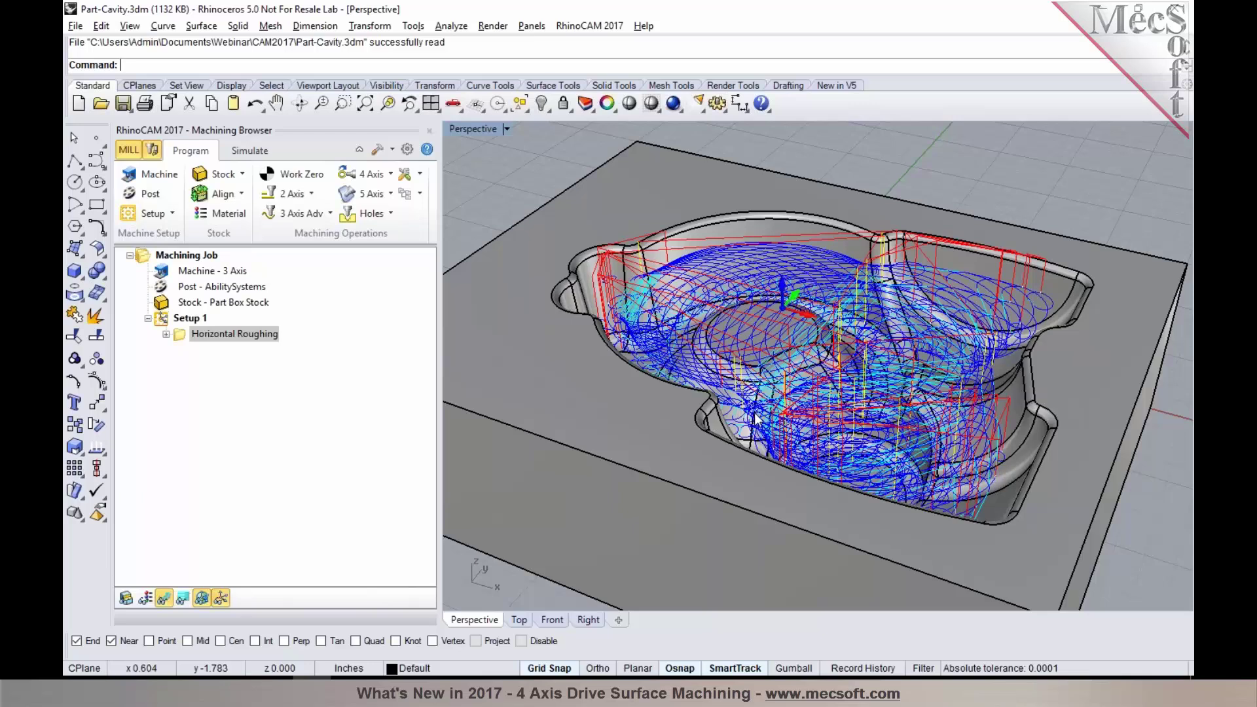
scroll(753, 414, down, 2)
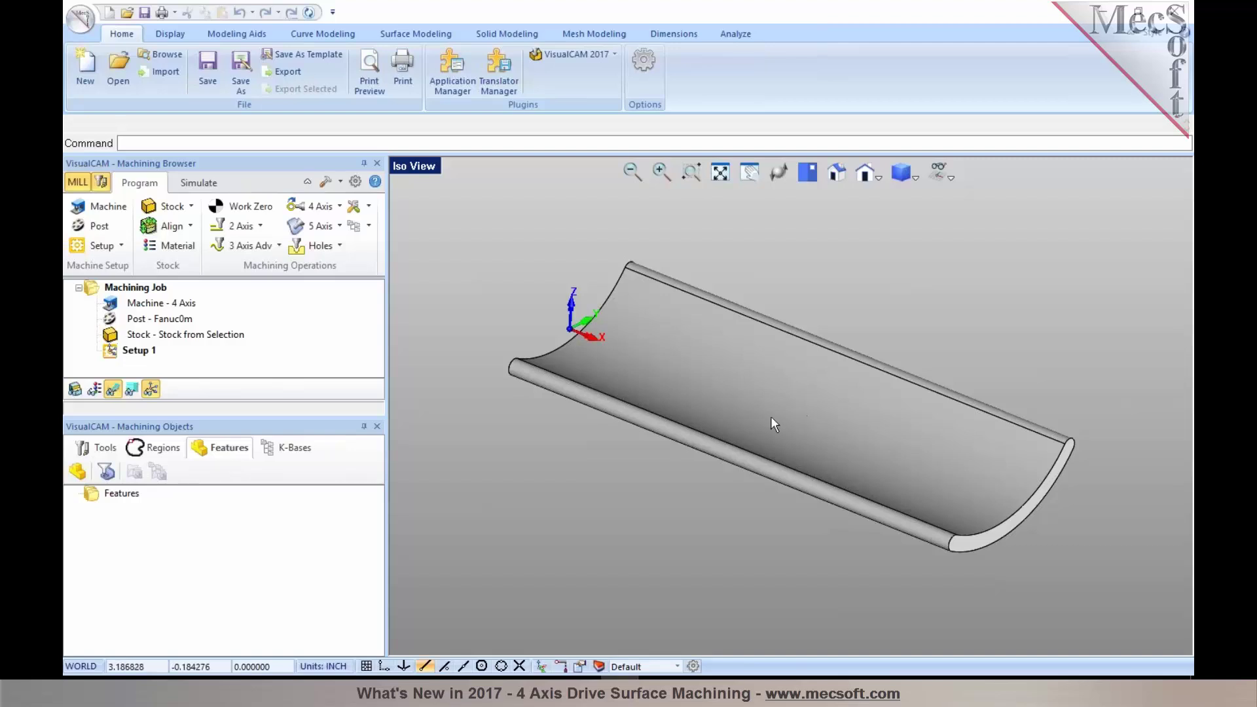
- Orbit the half-pipe and open the 4 Axis machining operations list
middle_drag(756, 410, 817, 426)
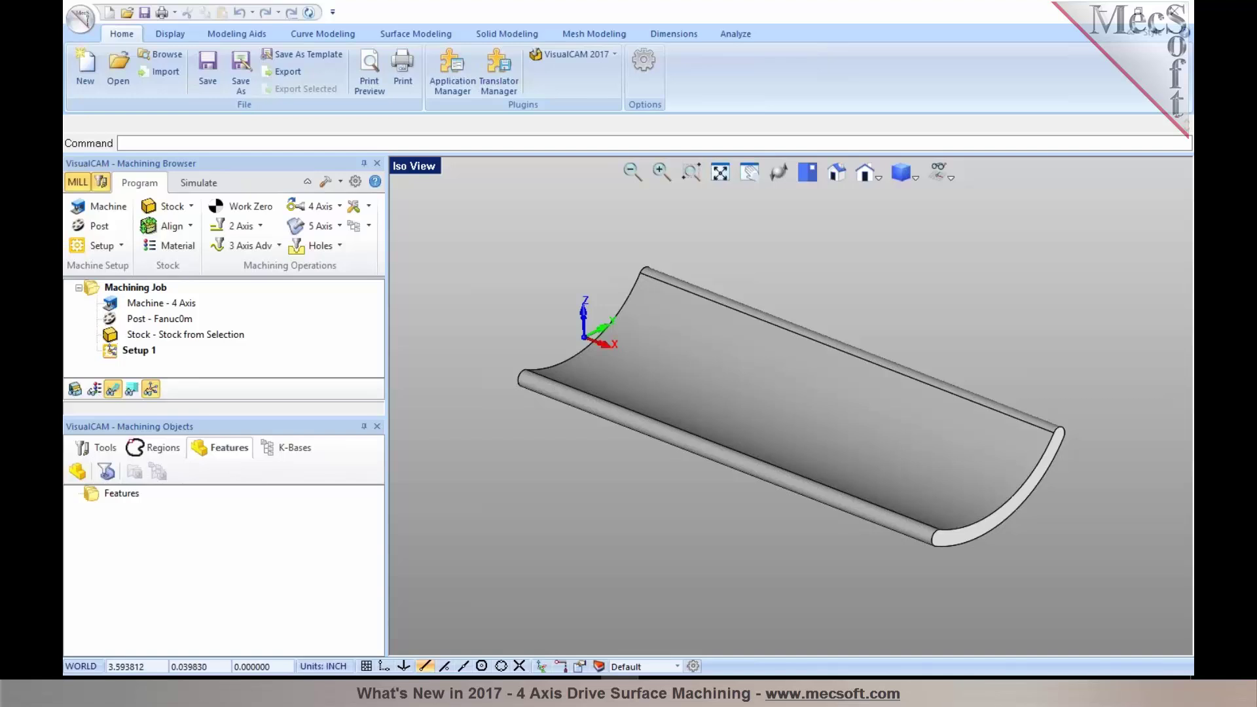
click(341, 207)
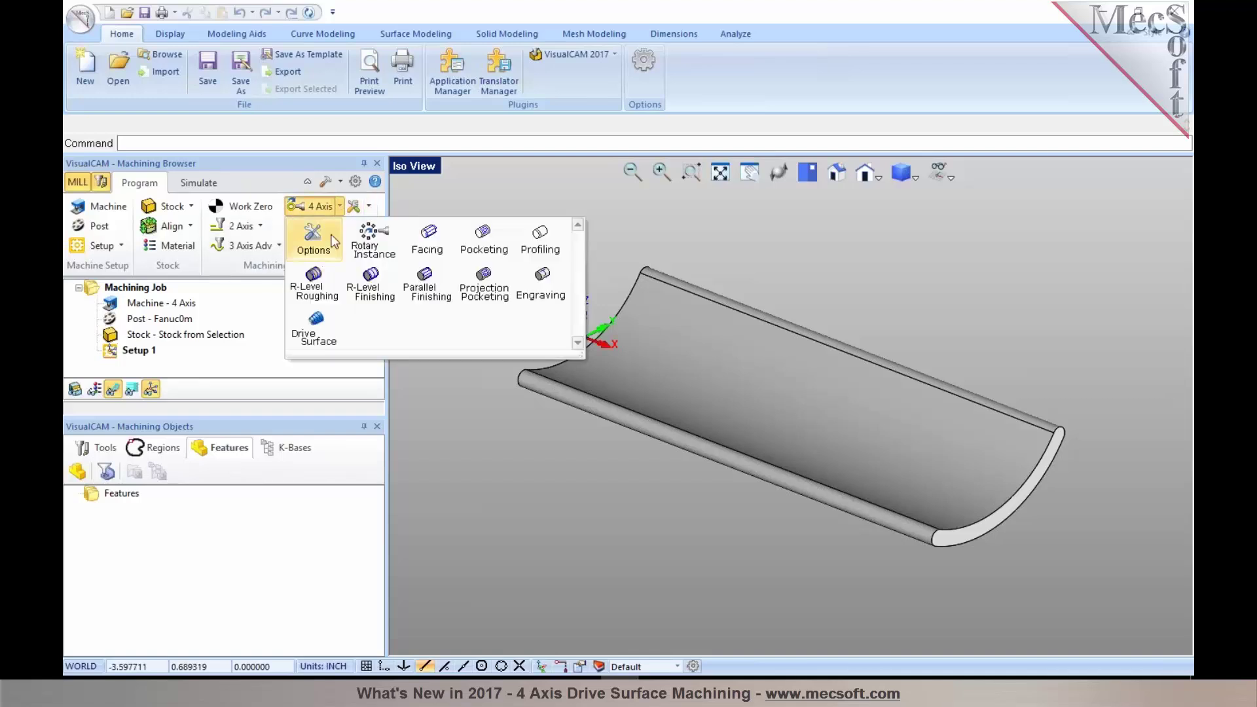
- Create a 4th Axis Drive Surface operation driven by Shell3 and the lower cylindrical strip
click(314, 327)
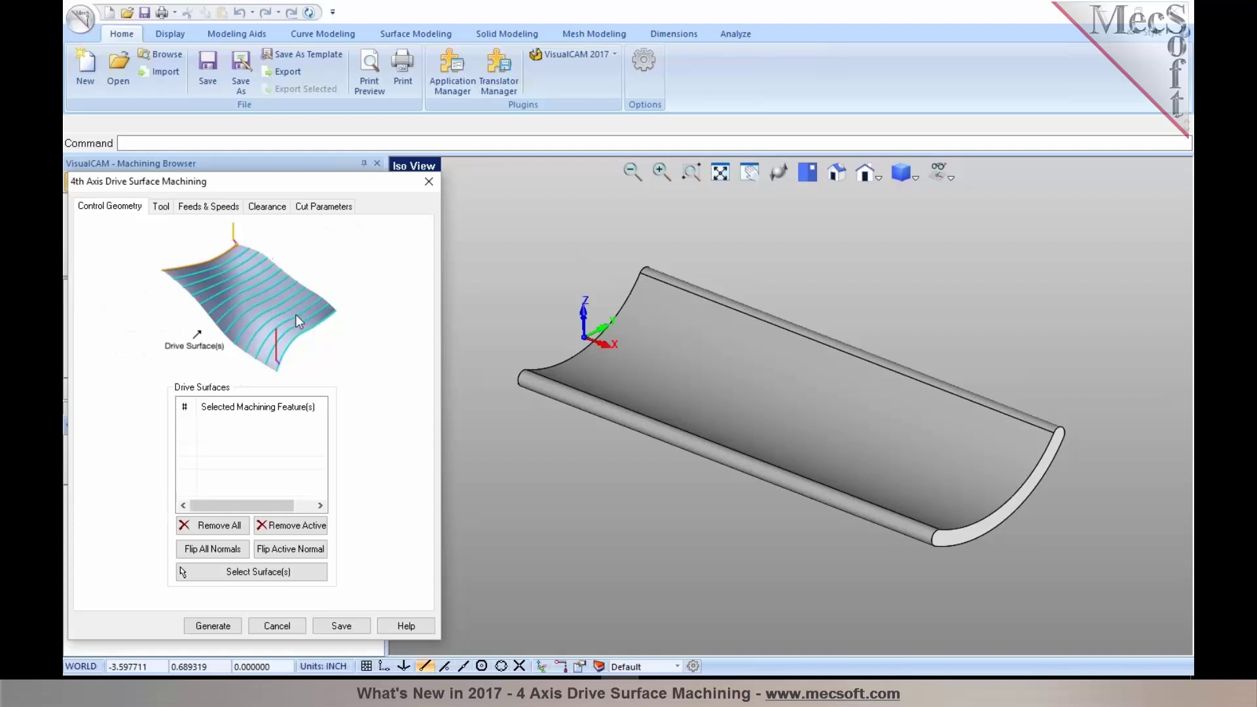
click(267, 572)
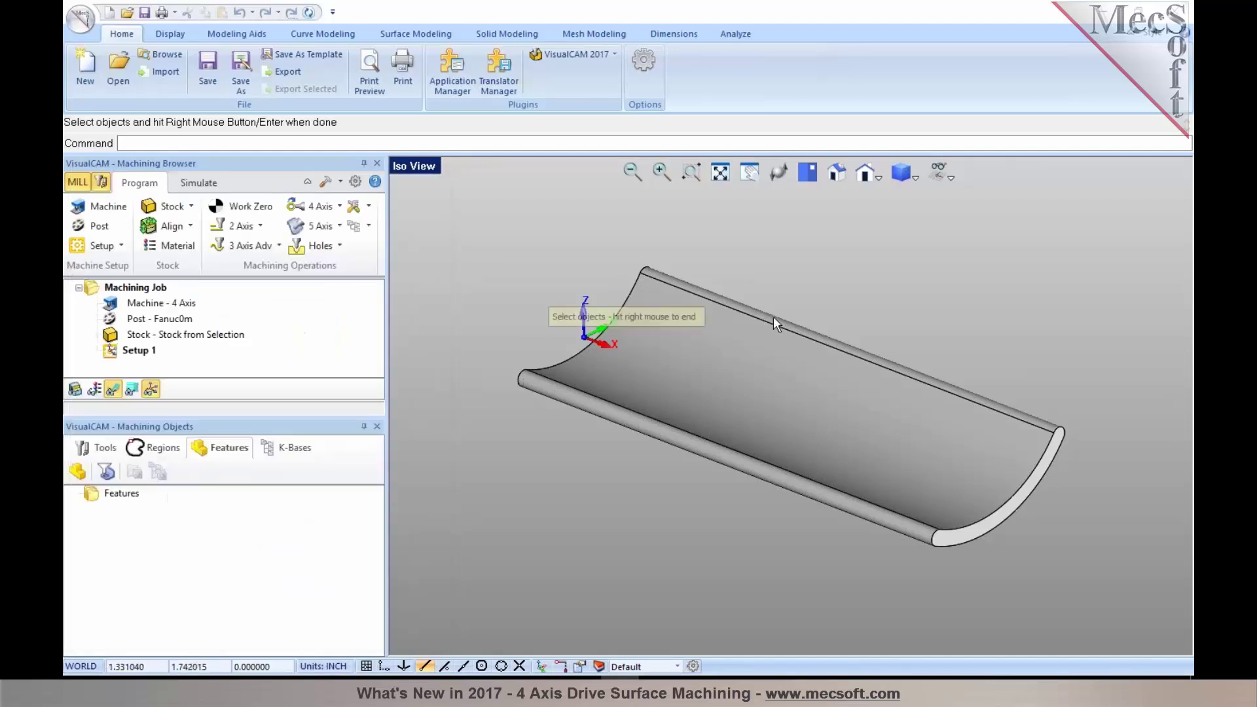
click(761, 352)
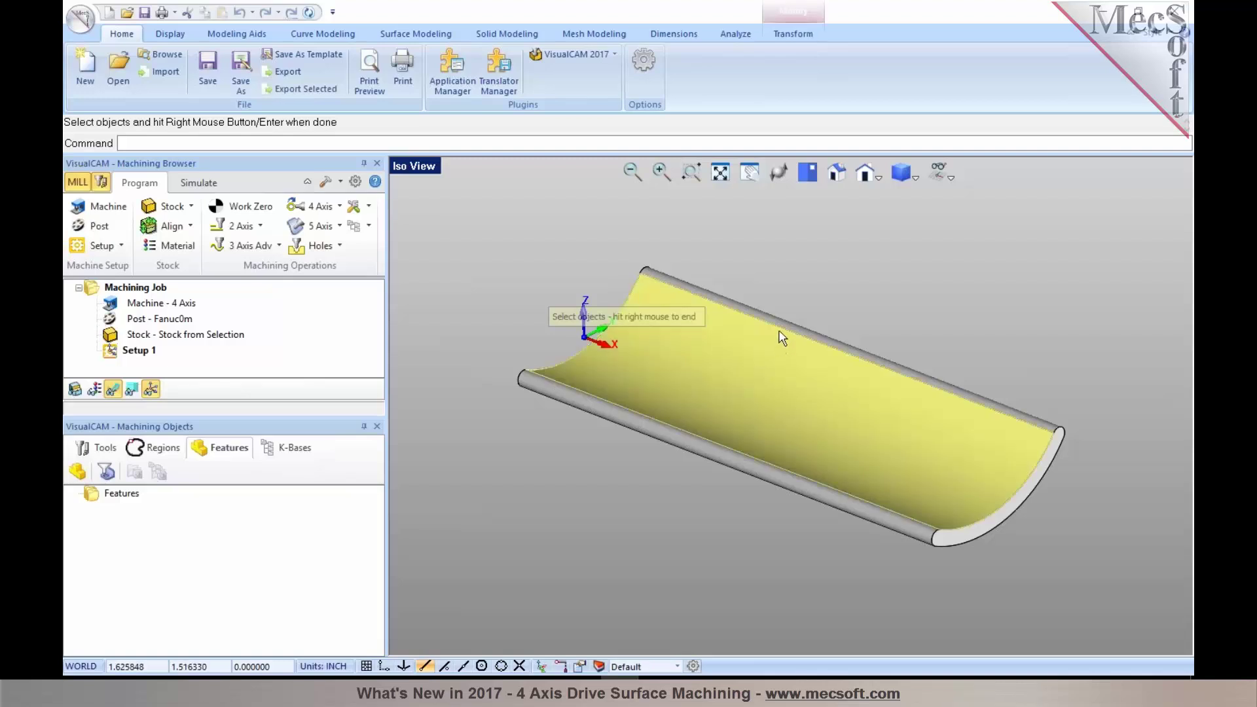
click(791, 351)
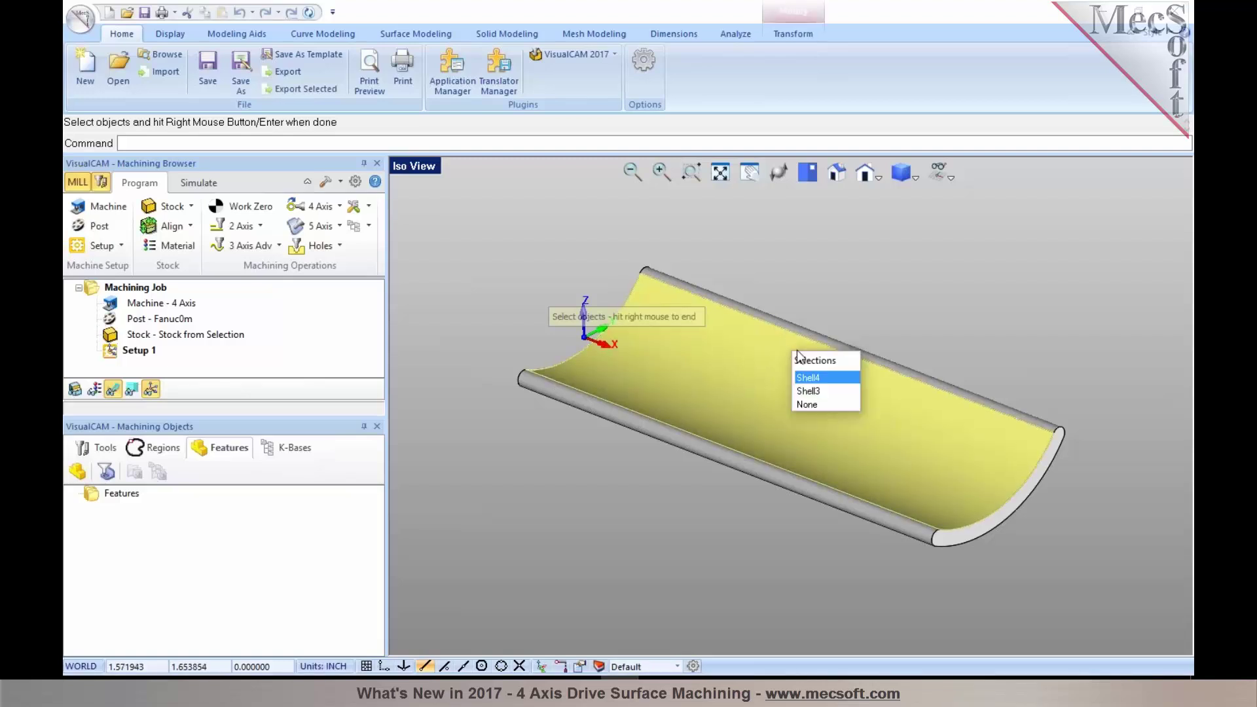
click(812, 390)
right_drag(863, 412, 857, 458)
click(775, 434)
right_click(821, 428)
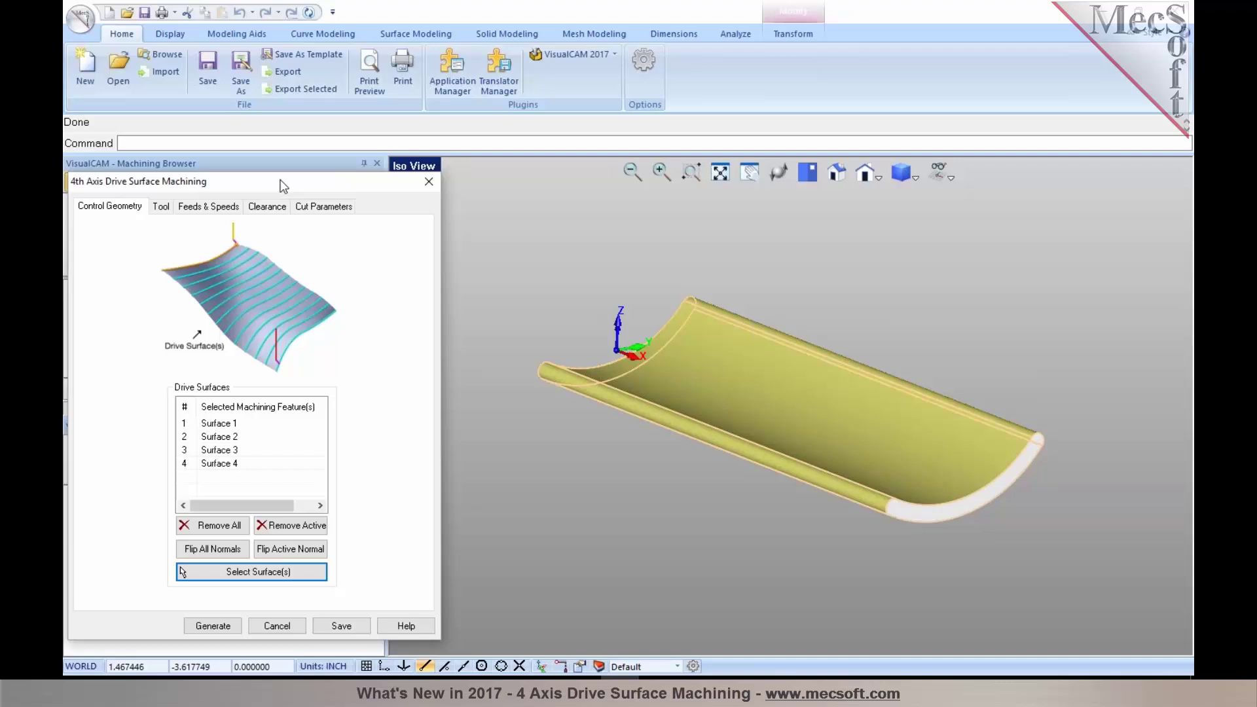
- Check Surfaces 1–4 in the drive surface list, highlighting each on the model
drag(285, 182, 312, 162)
click(577, 272)
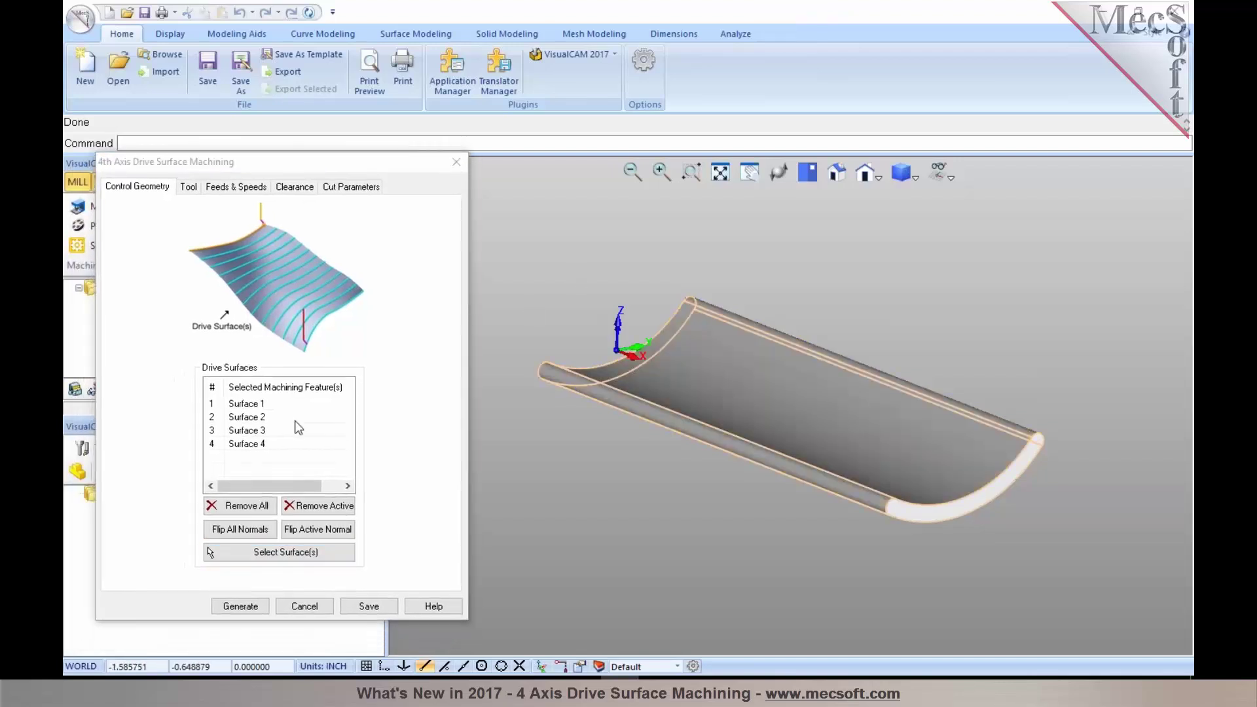
click(246, 405)
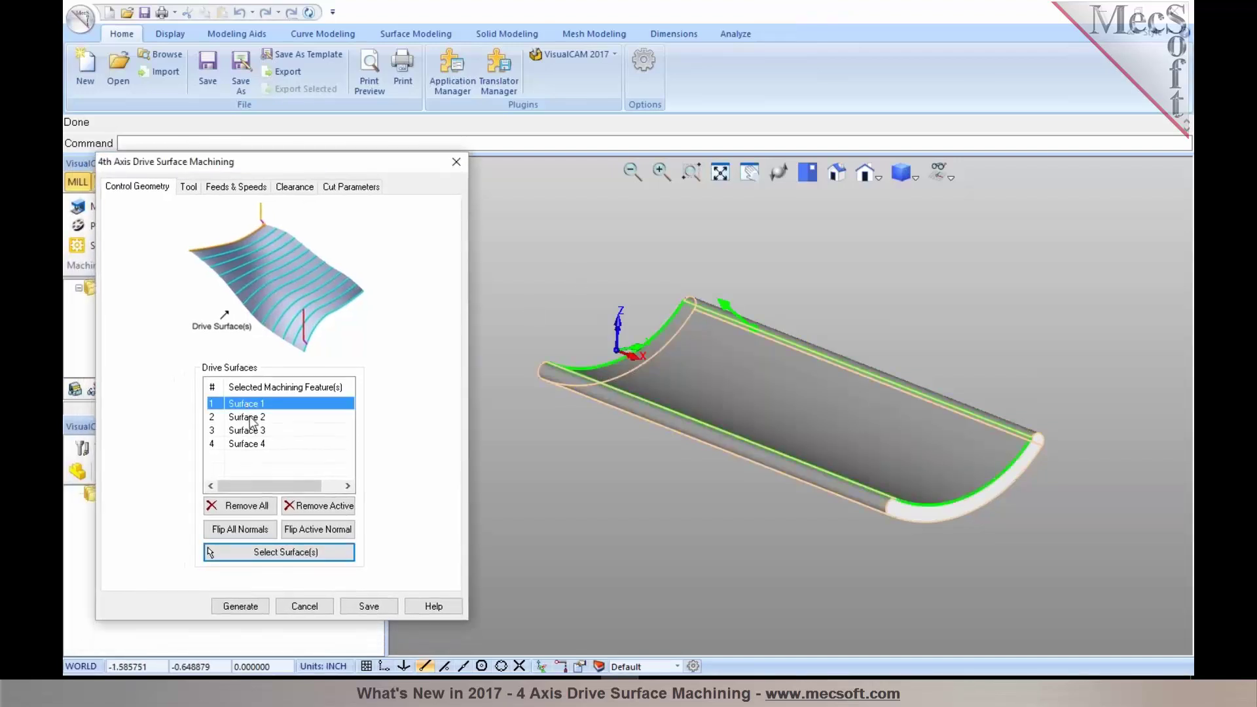
click(250, 417)
click(252, 430)
click(255, 443)
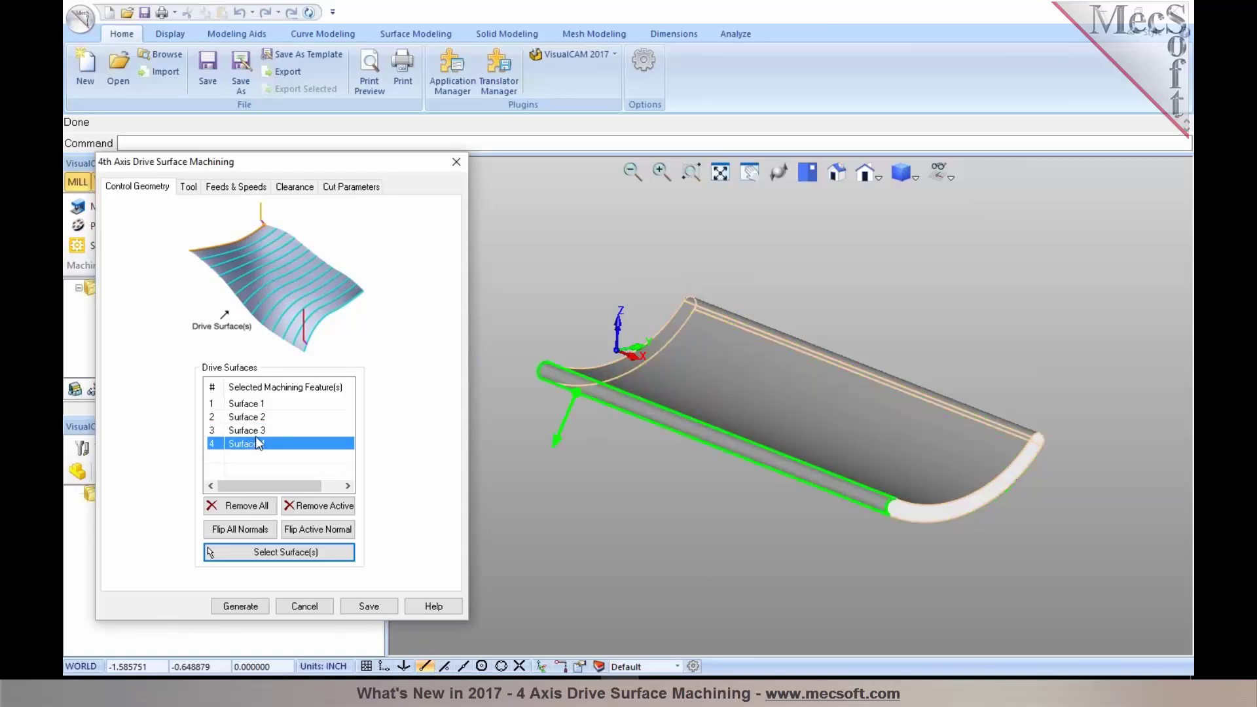
click(257, 404)
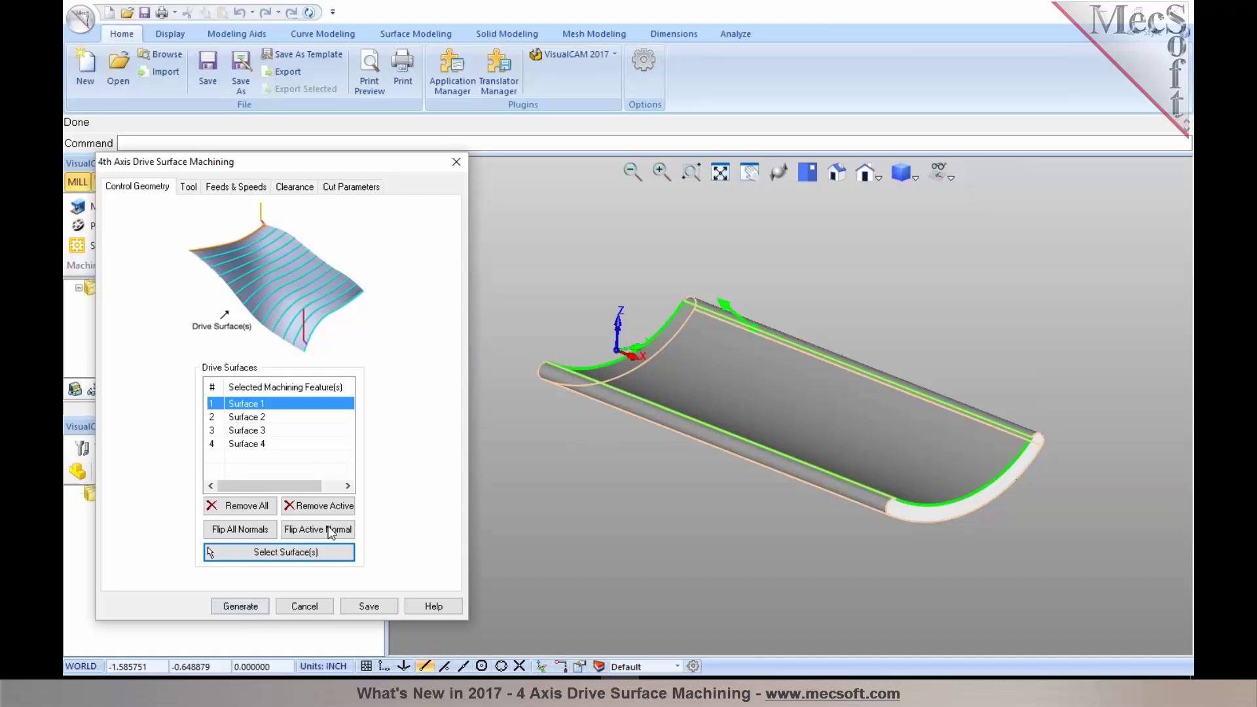
- Assign the BALLMILL-1/2 INCH tool to the operation
click(190, 187)
click(192, 296)
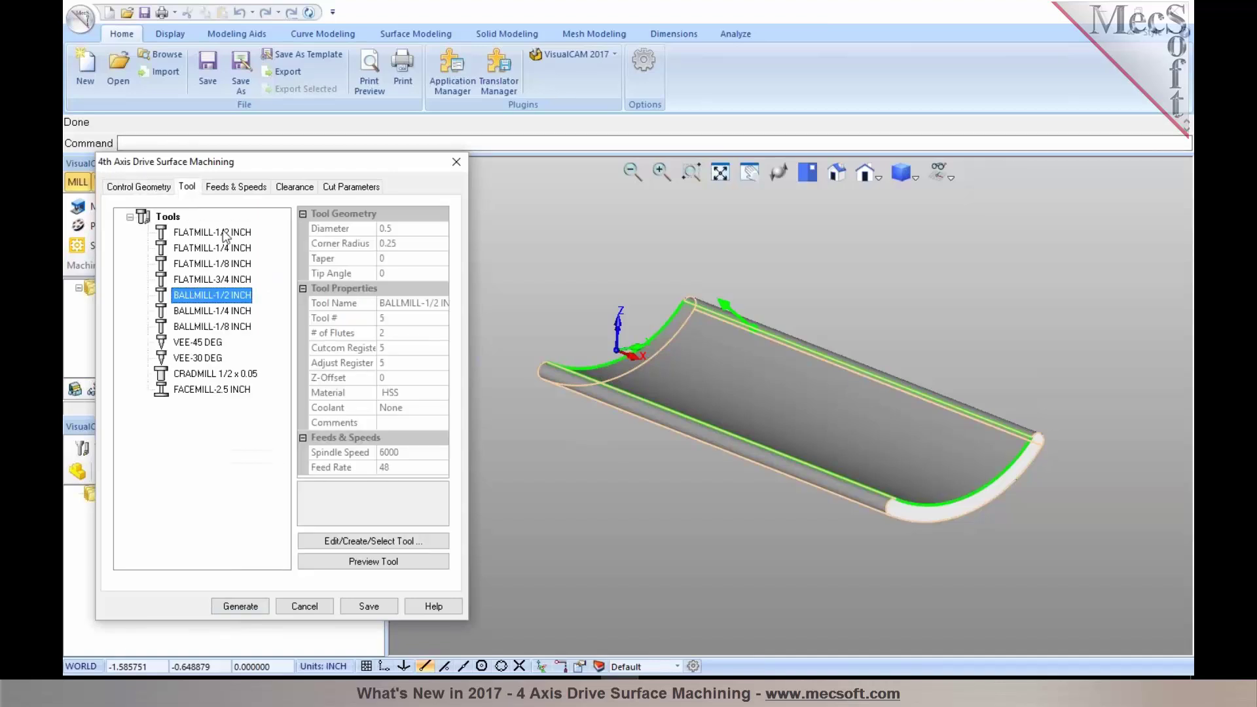
click(242, 187)
click(281, 190)
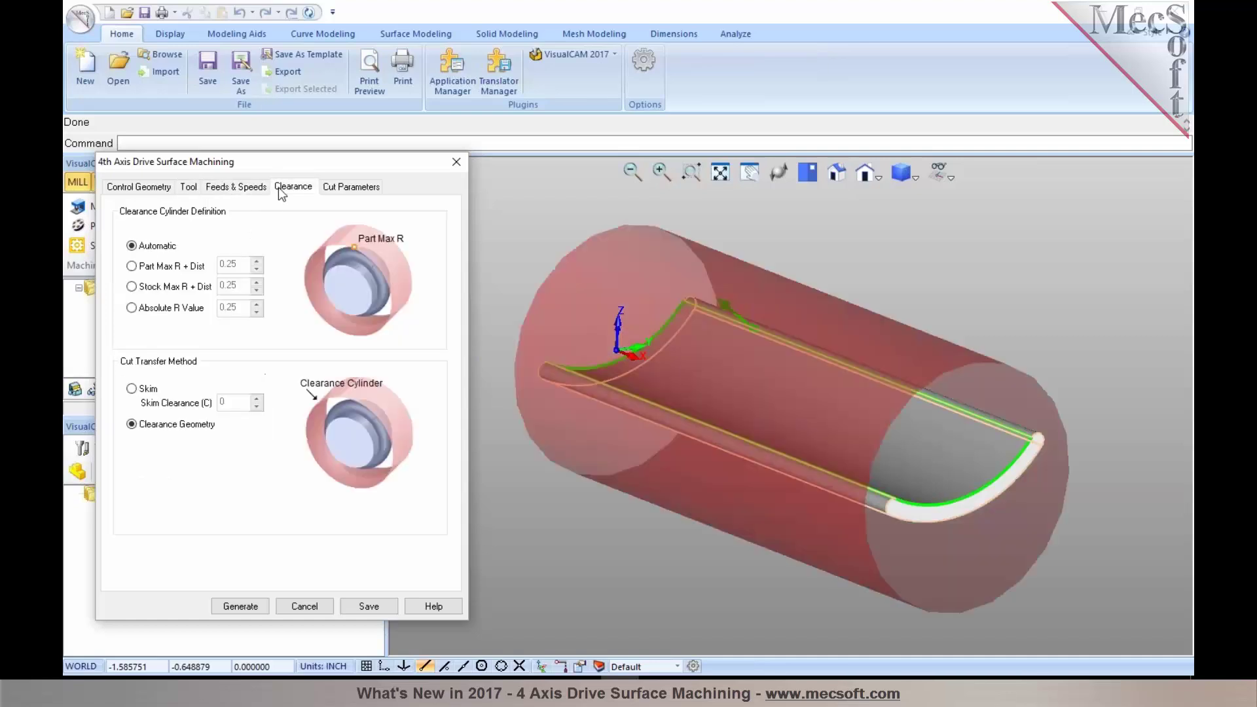
- Set Across Axis cuts with 0.01 Intol/Outol, then generate the toolpath
click(341, 190)
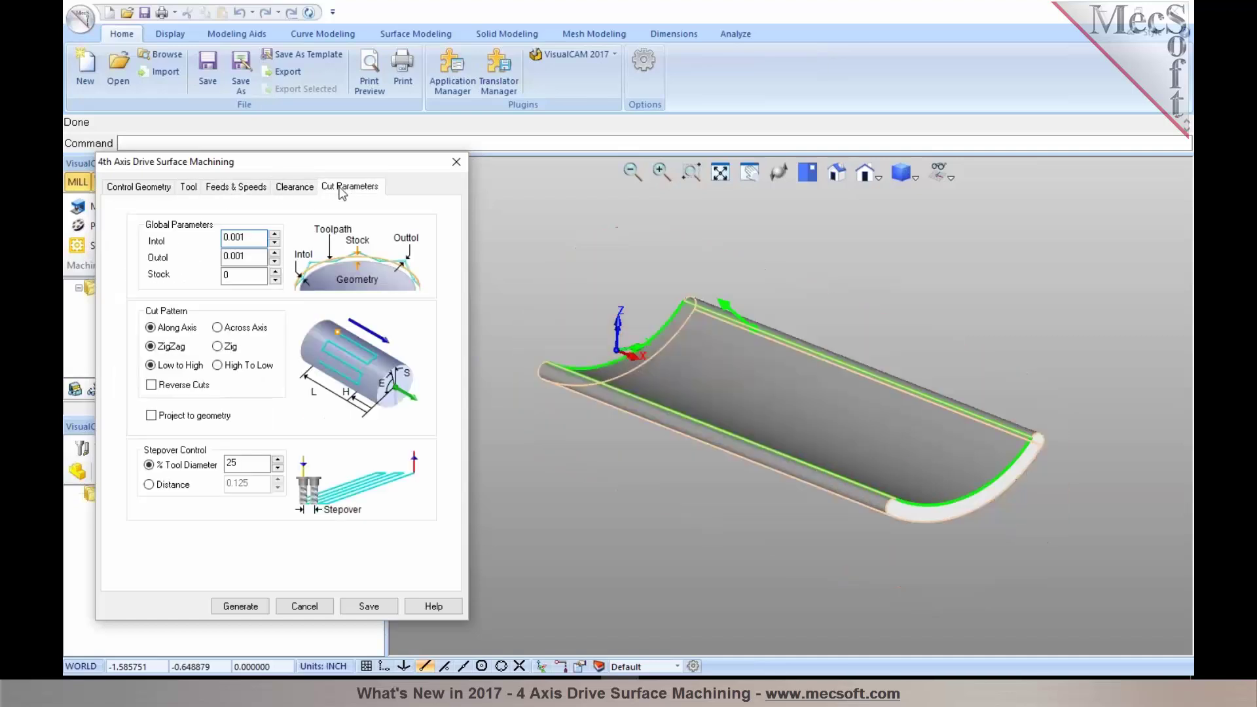
click(247, 328)
click(234, 242)
key(BackSpace)
click(240, 256)
click(240, 606)
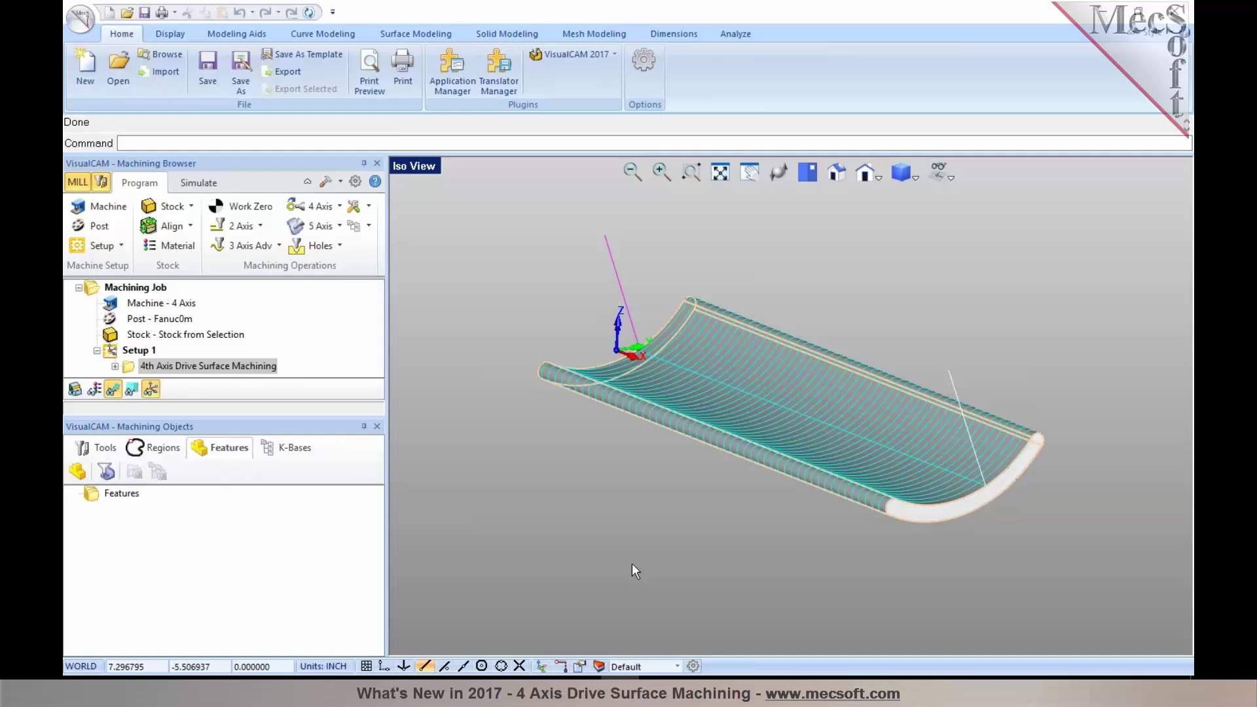
- Orbit to inspect the new toolpath and list the machining tools
right_drag(688, 395, 724, 391)
click(91, 447)
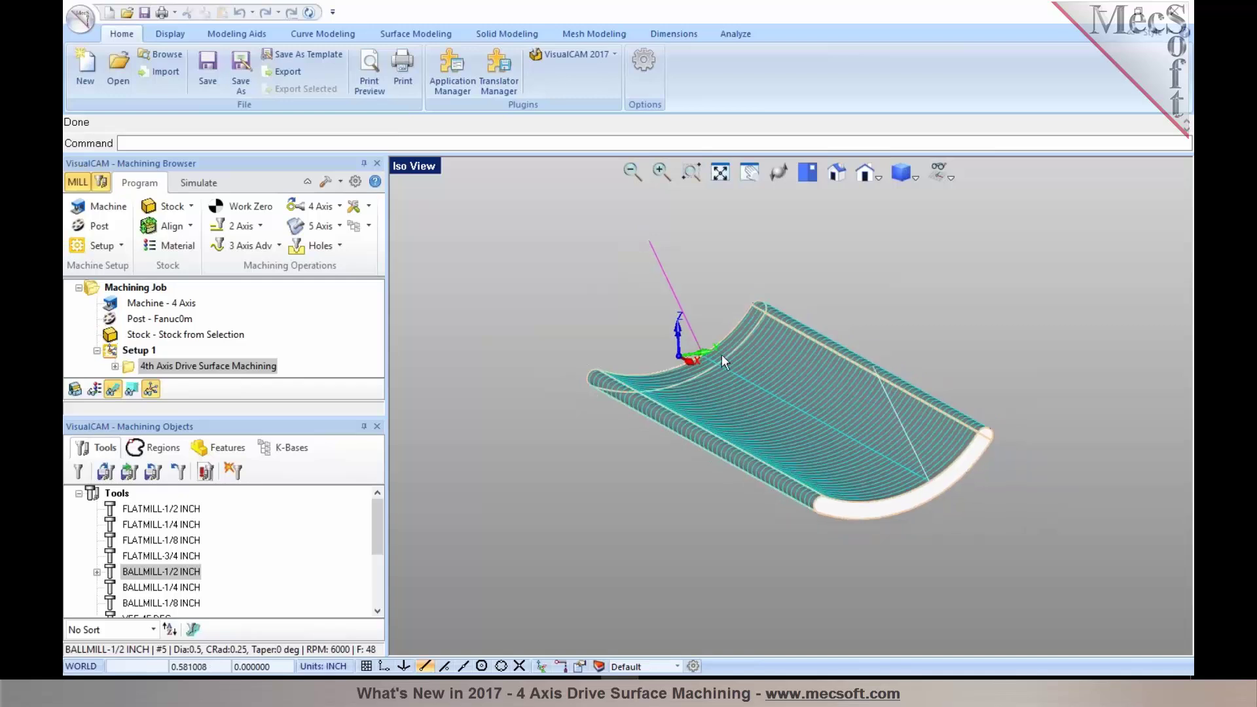
- Play the drive surface cutting simulation in an enlarged panel at reduced speed
click(199, 184)
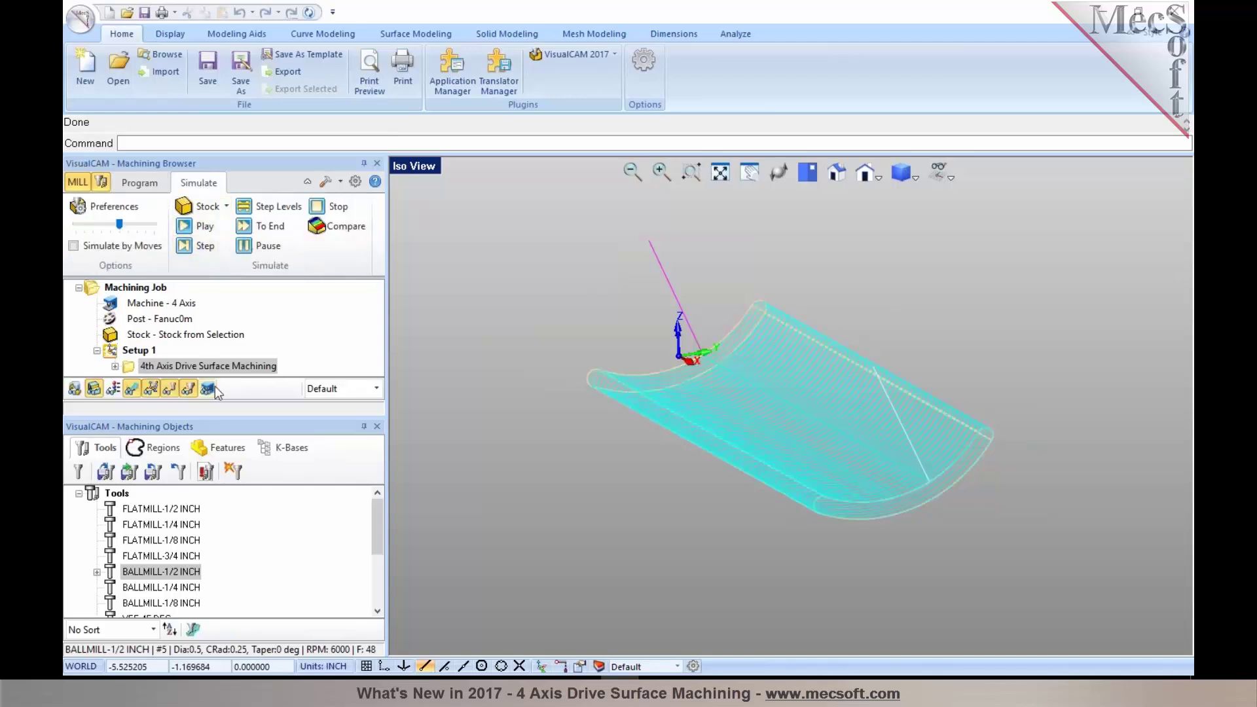
drag(227, 415, 227, 447)
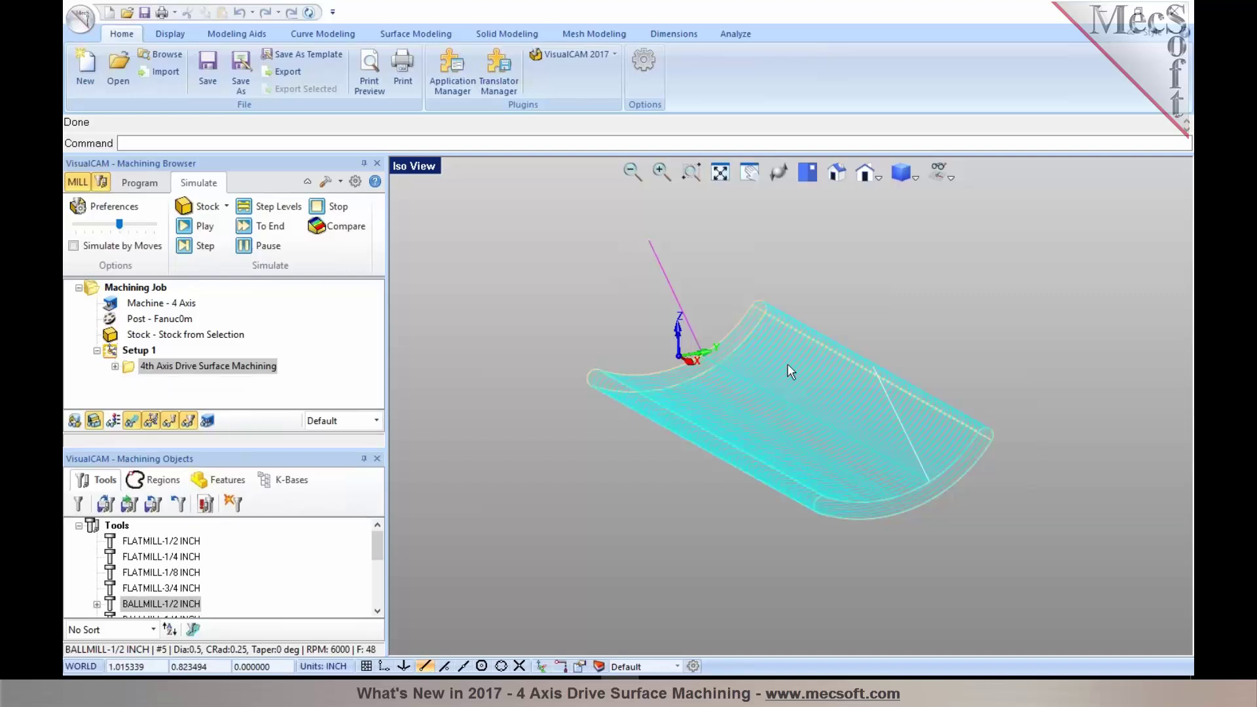
click(188, 229)
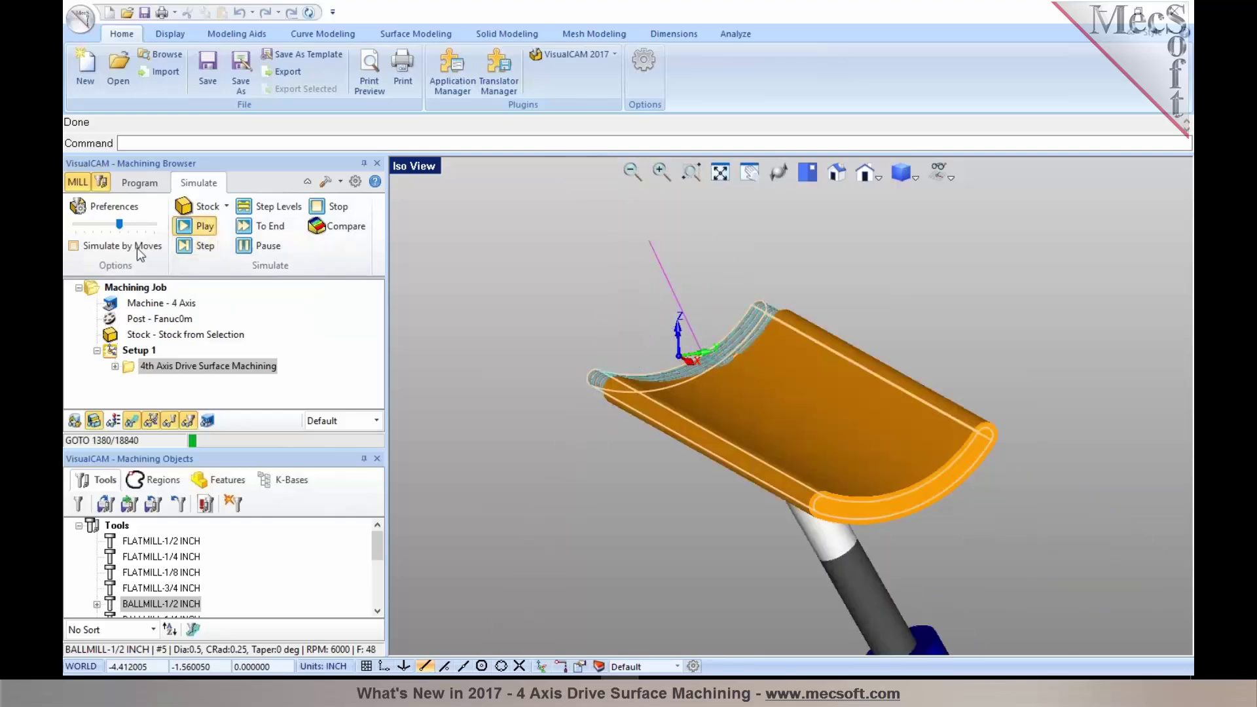
drag(119, 224, 78, 224)
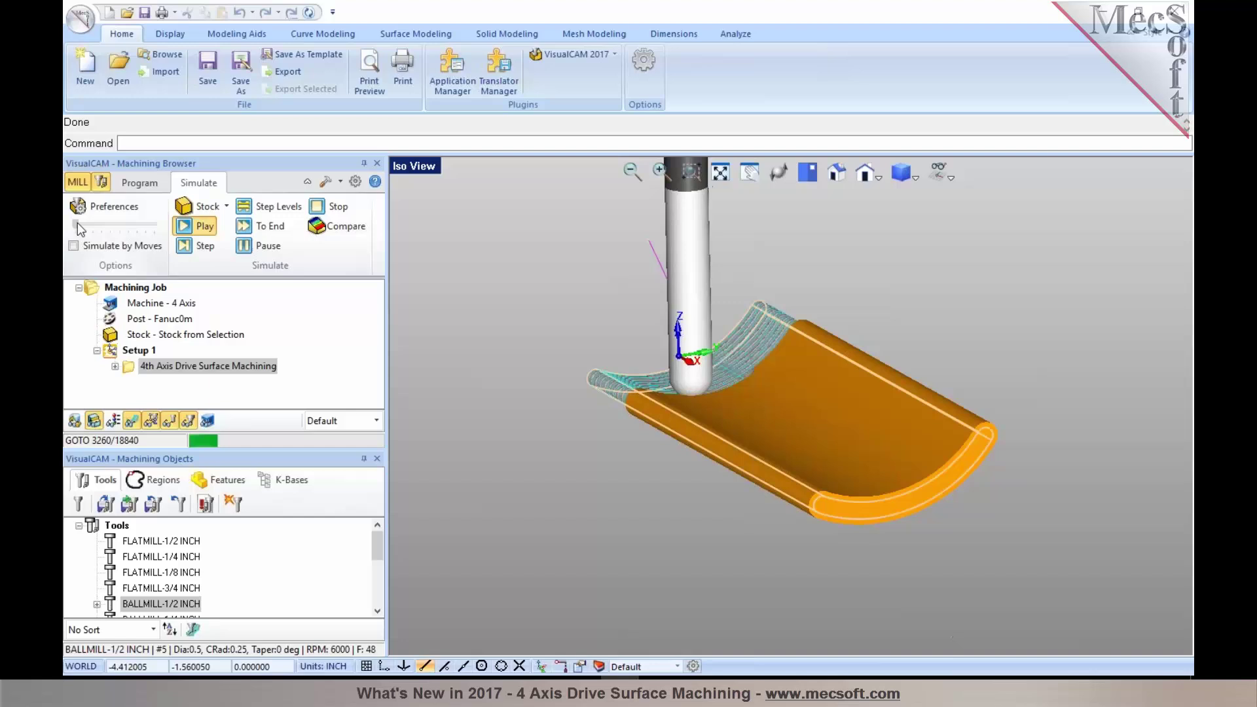